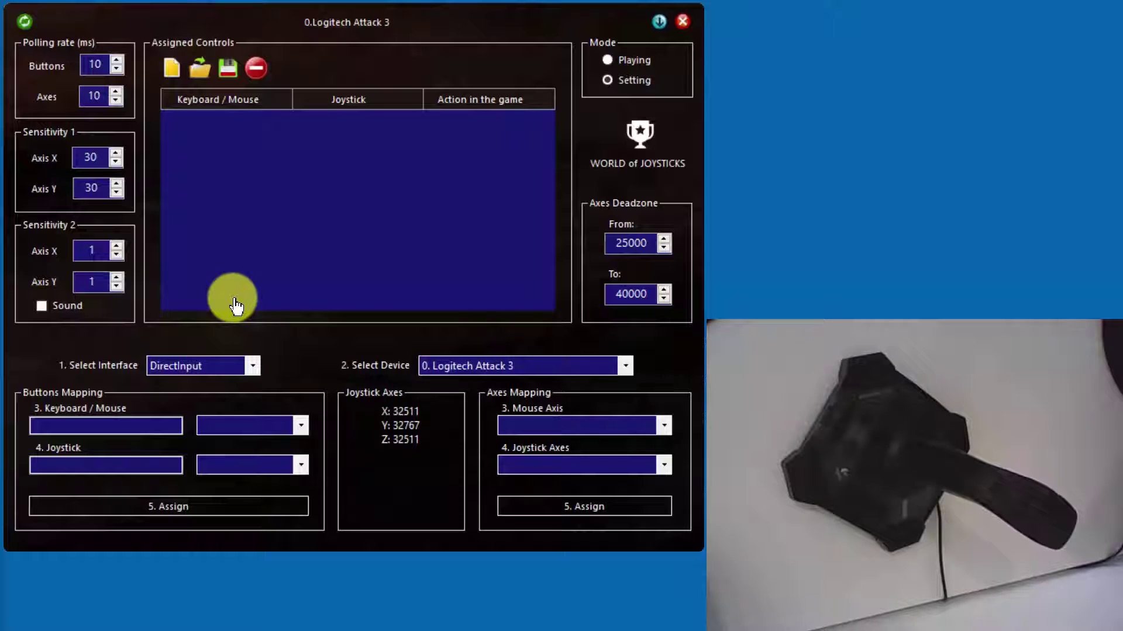
# Refresh the joystick connection so the Logitech Attack 3 axes read 32767 on X, Y and Z.
pyautogui.rightClick(300, 351)
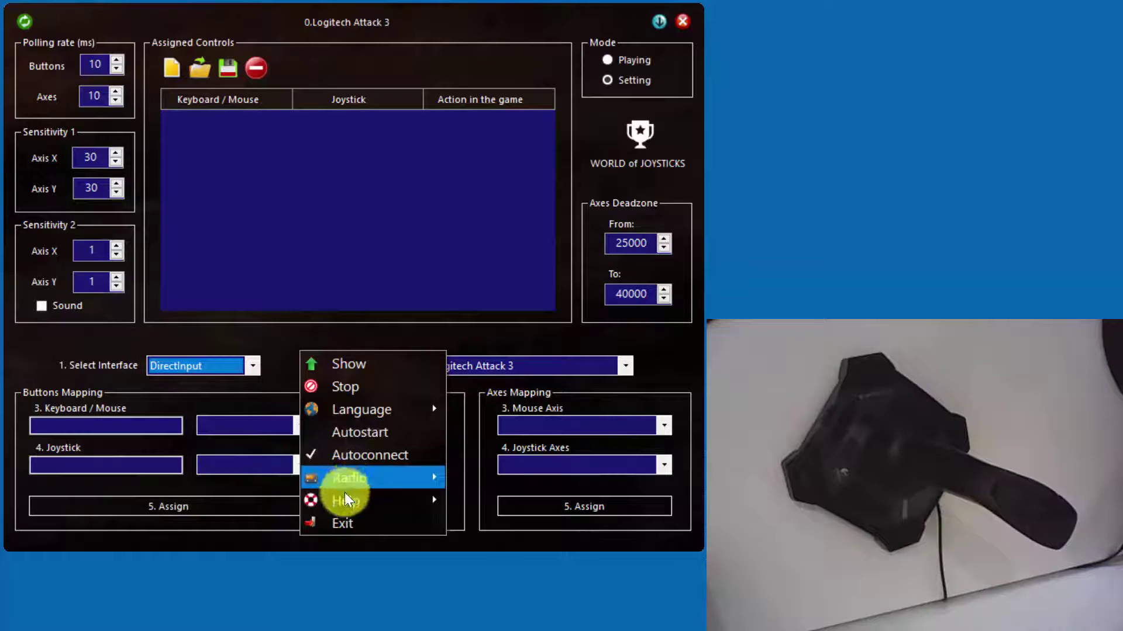
pyautogui.moveTo(345, 497)
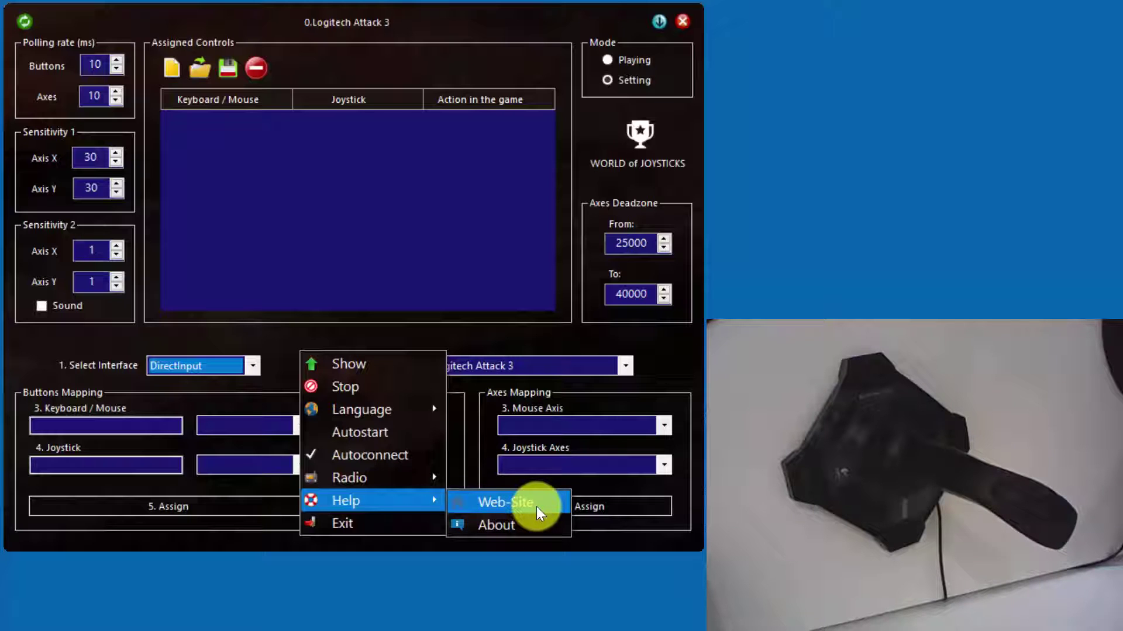
pyautogui.click(260, 342)
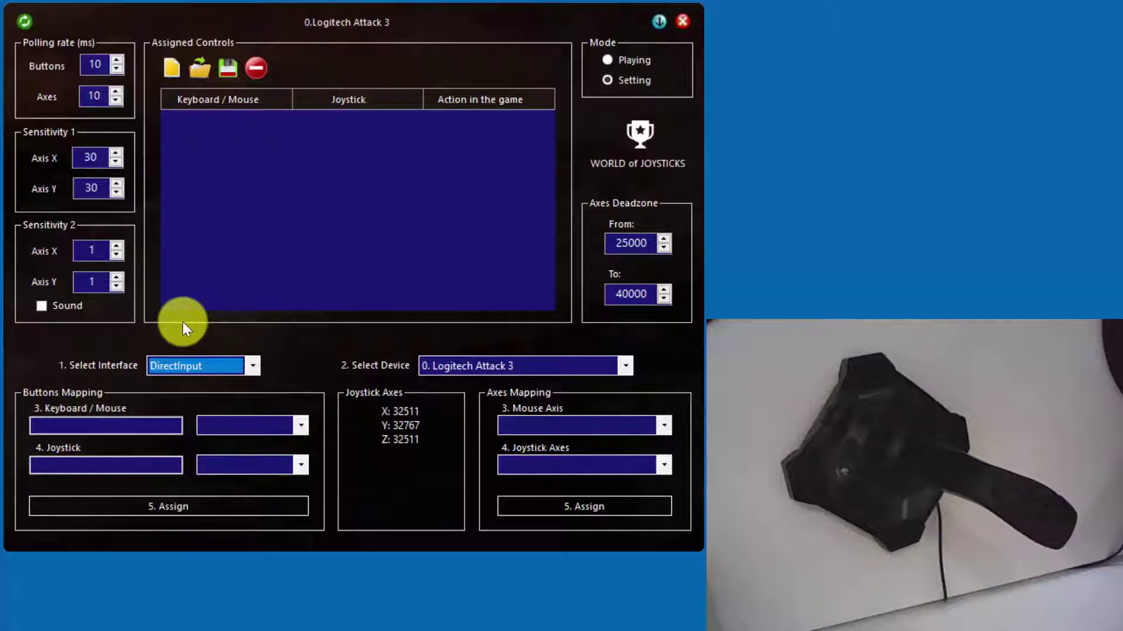
pyautogui.click(26, 23)
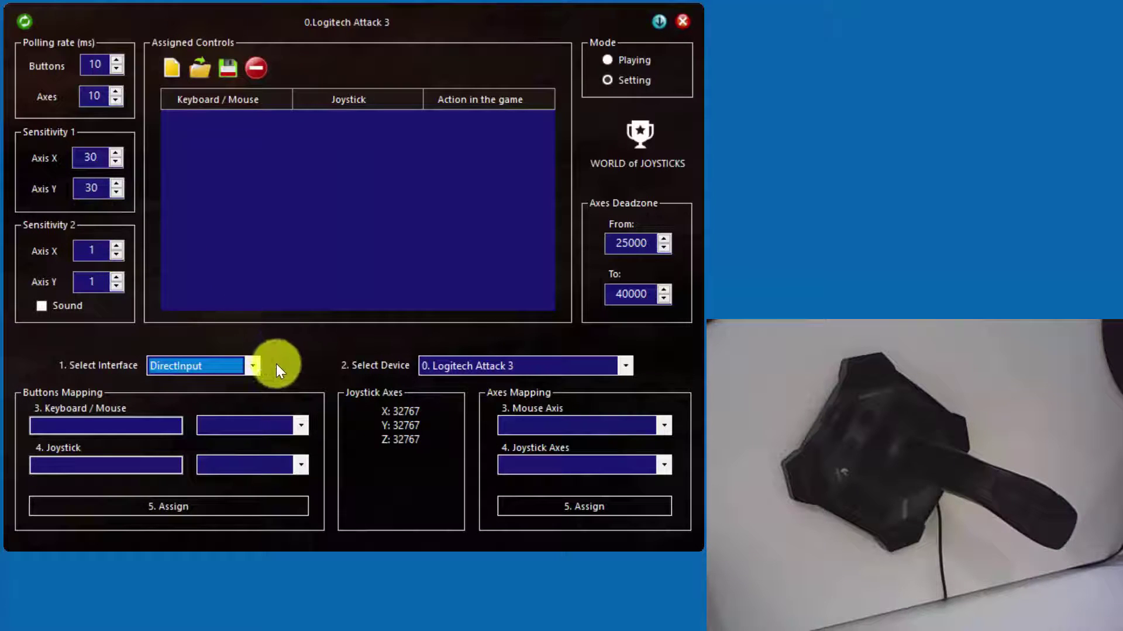
# Assign the Sensitivity 1/2 action to Joystick0 Button 6 and enable the Sound option.
pyautogui.click(301, 425)
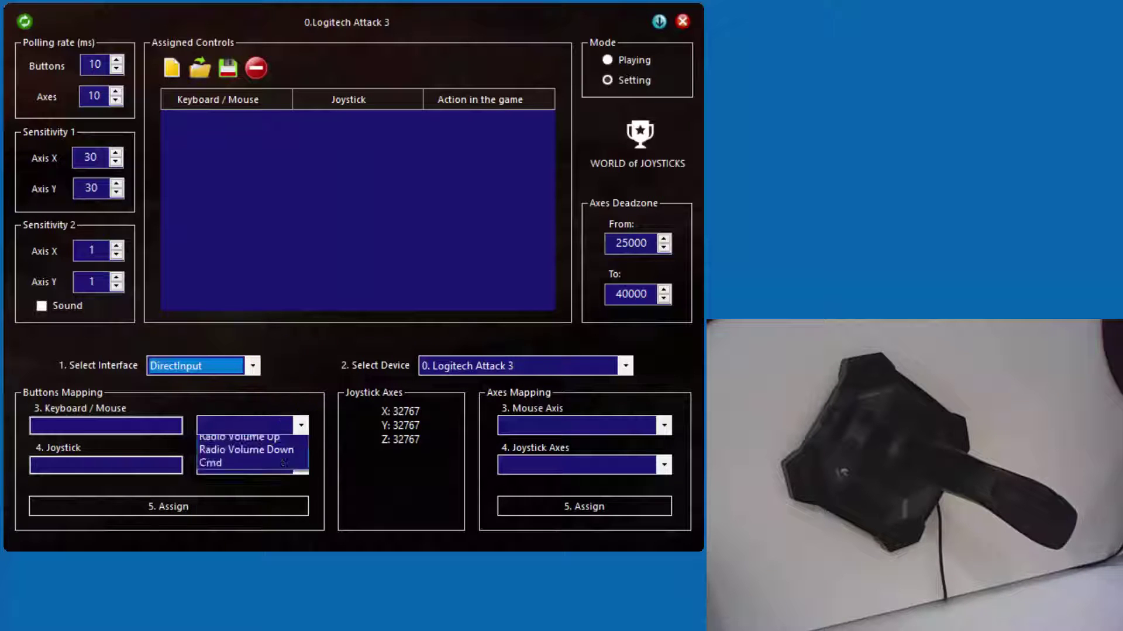
pyautogui.click(251, 441)
pyautogui.click(131, 466)
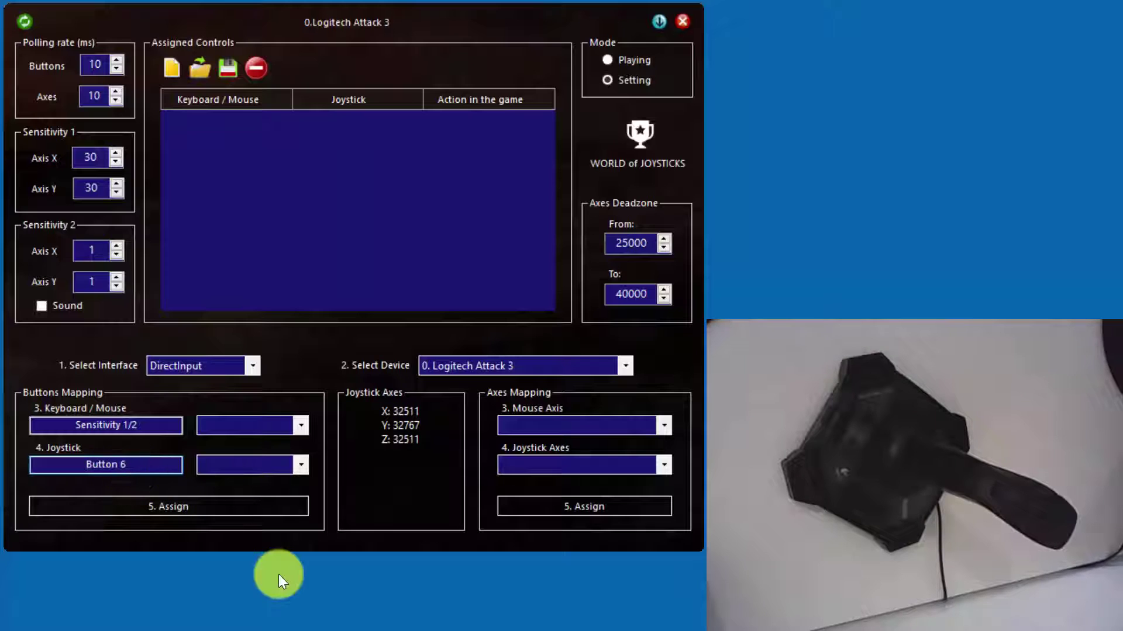
pyautogui.click(251, 507)
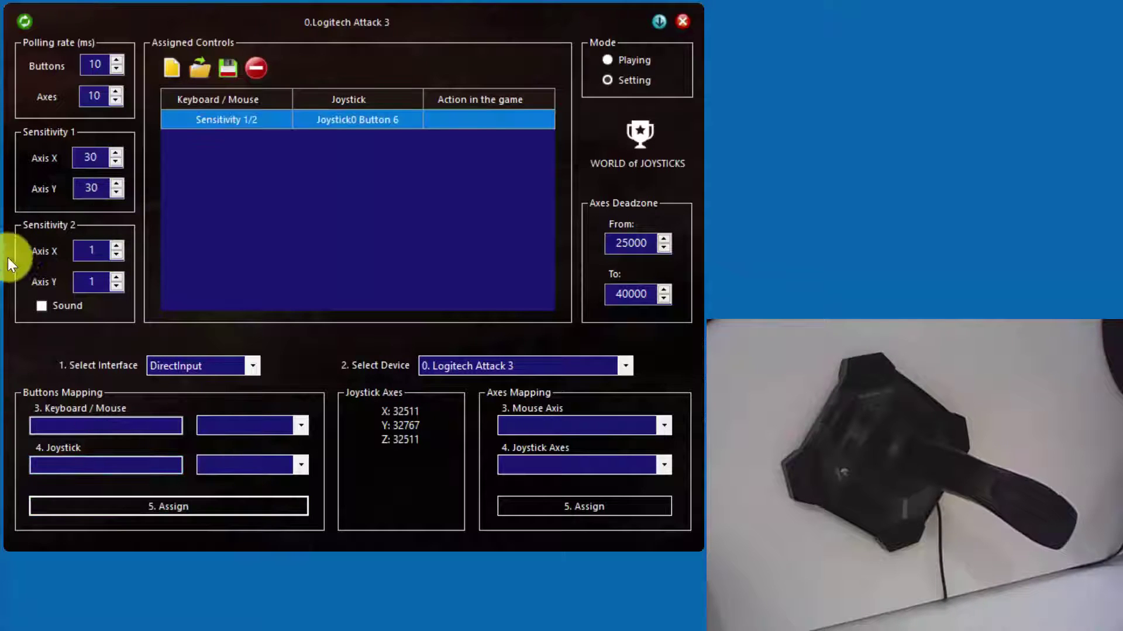
pyautogui.click(42, 306)
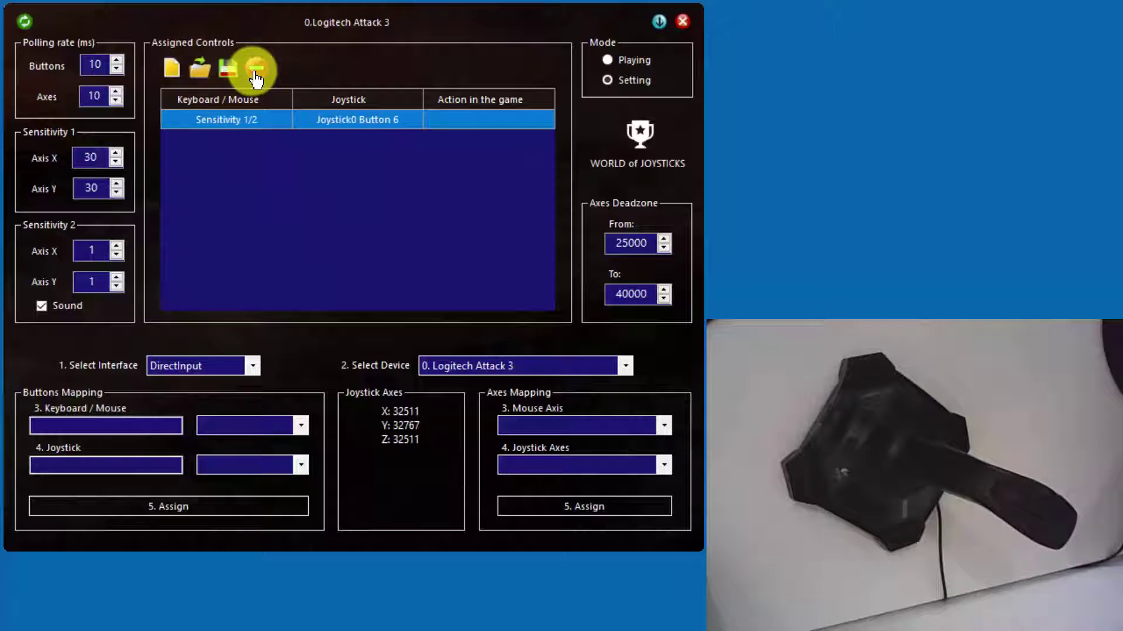
# Start a new configuration, then load the Logitech Attack 3 config file with its mappings.
pyautogui.click(174, 71)
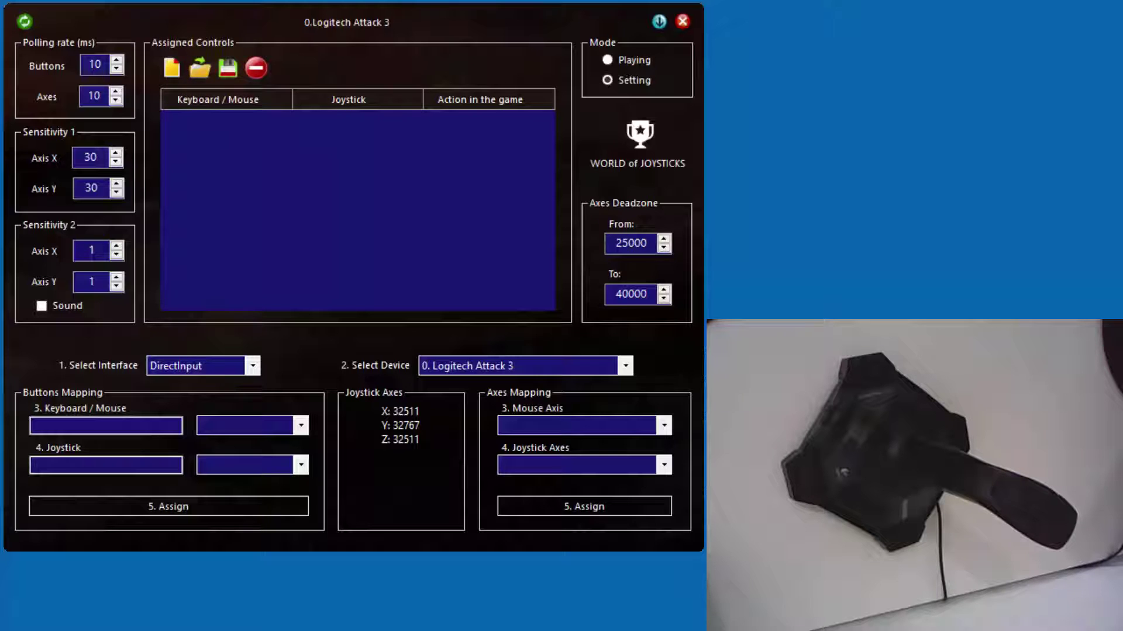
pyautogui.click(199, 74)
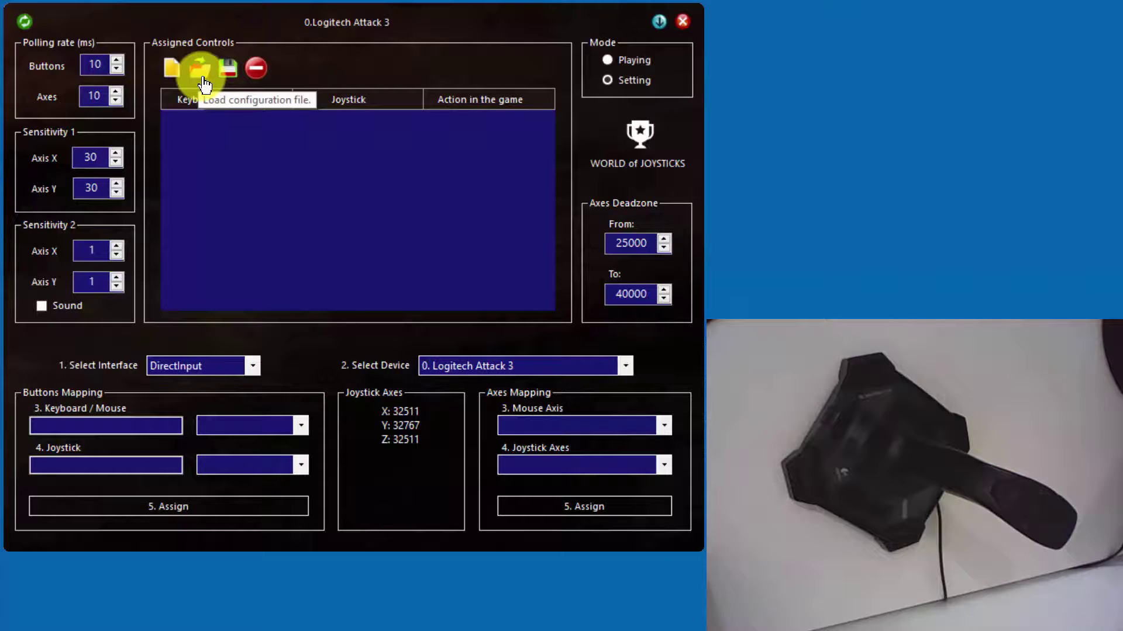
pyautogui.click(204, 85)
pyautogui.click(290, 211)
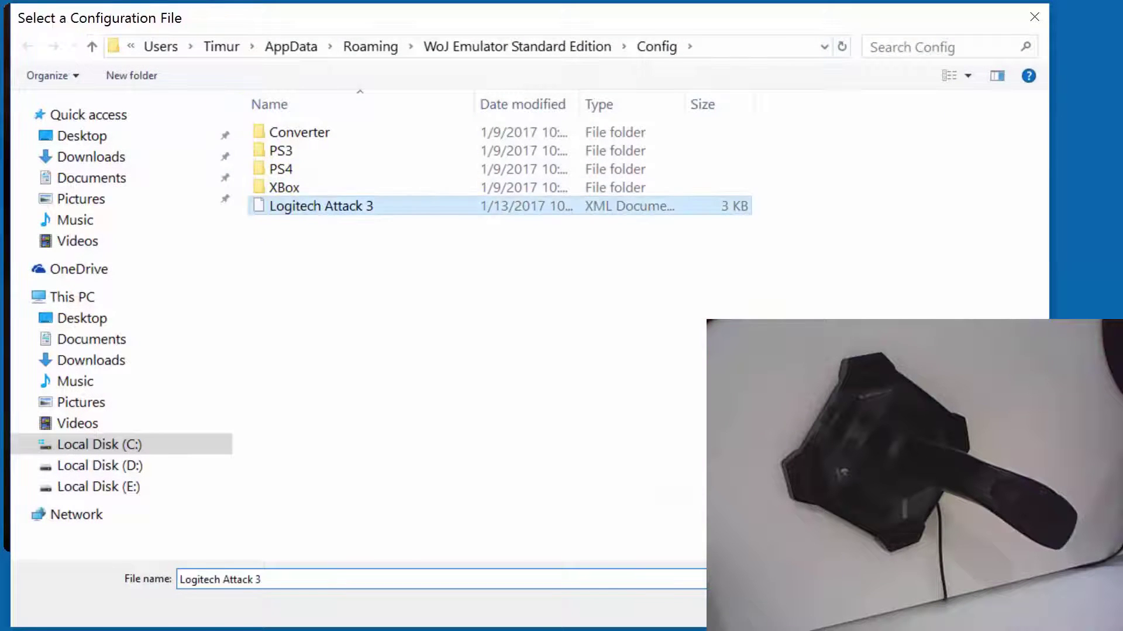
pyautogui.click(290, 212)
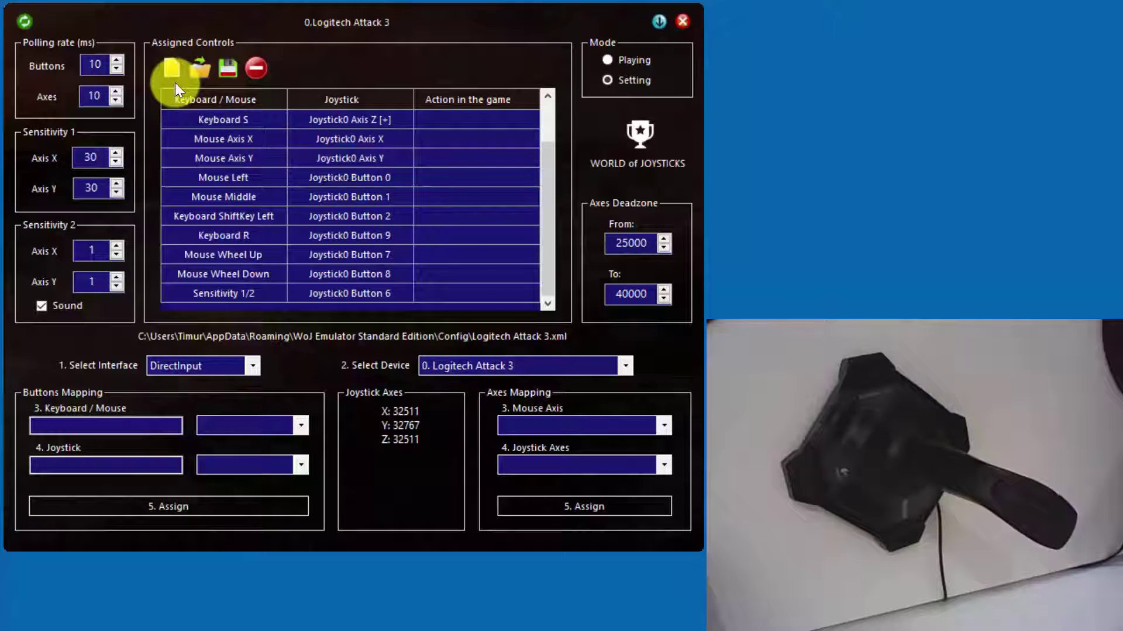
# Save the configuration as Logitech Attack 3, replacing the existing file.
pyautogui.click(228, 68)
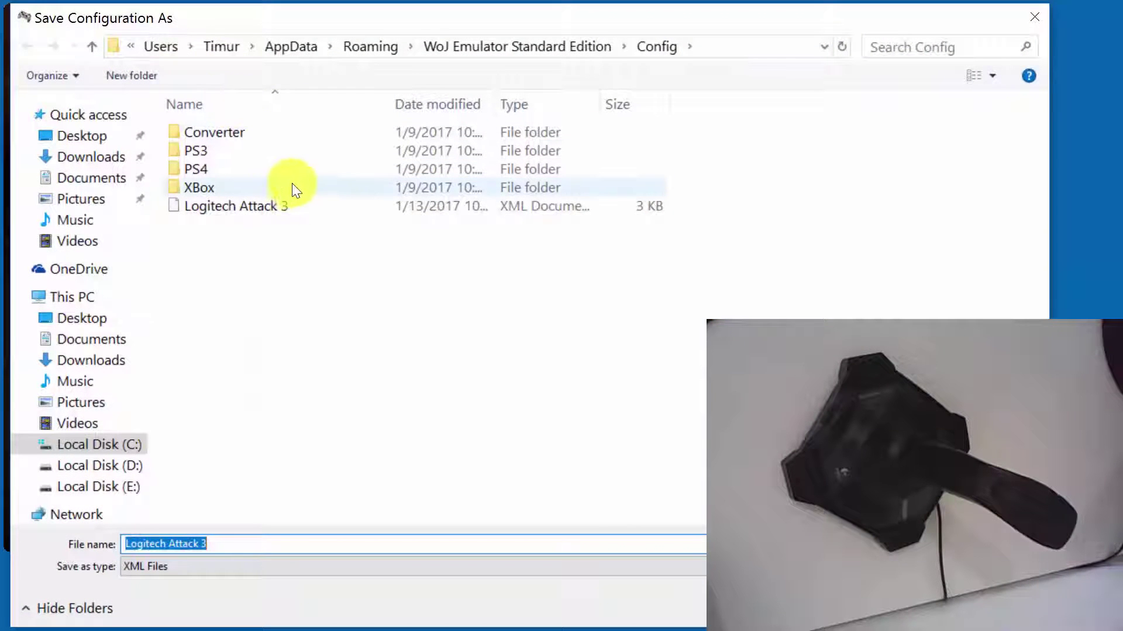
pyautogui.click(299, 212)
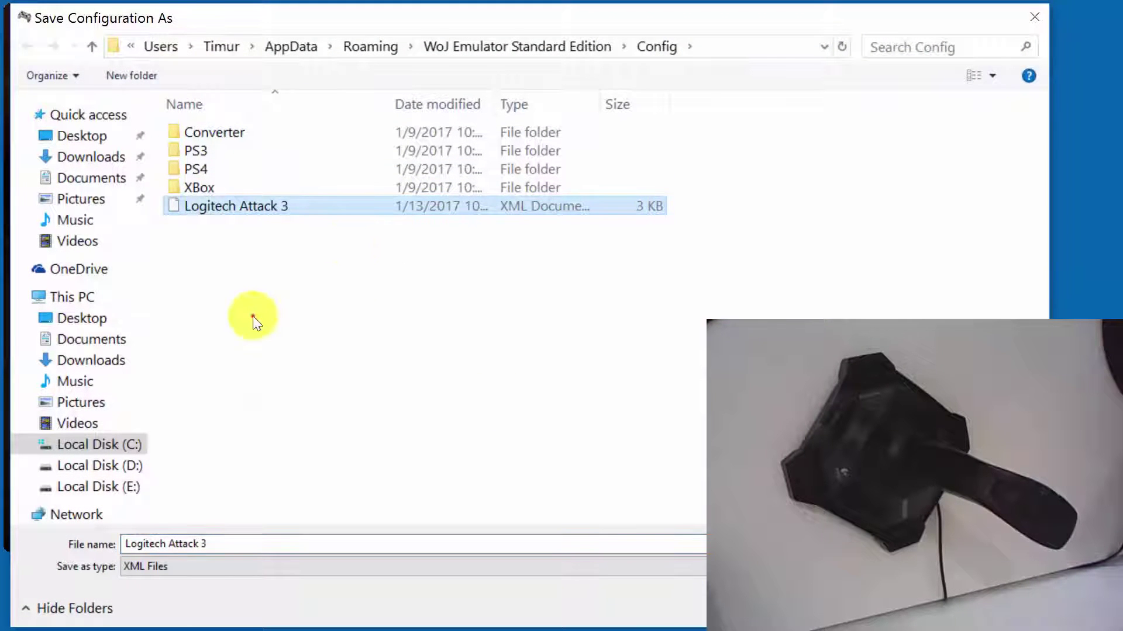
pyautogui.press('Return')
pyautogui.click(110, 344)
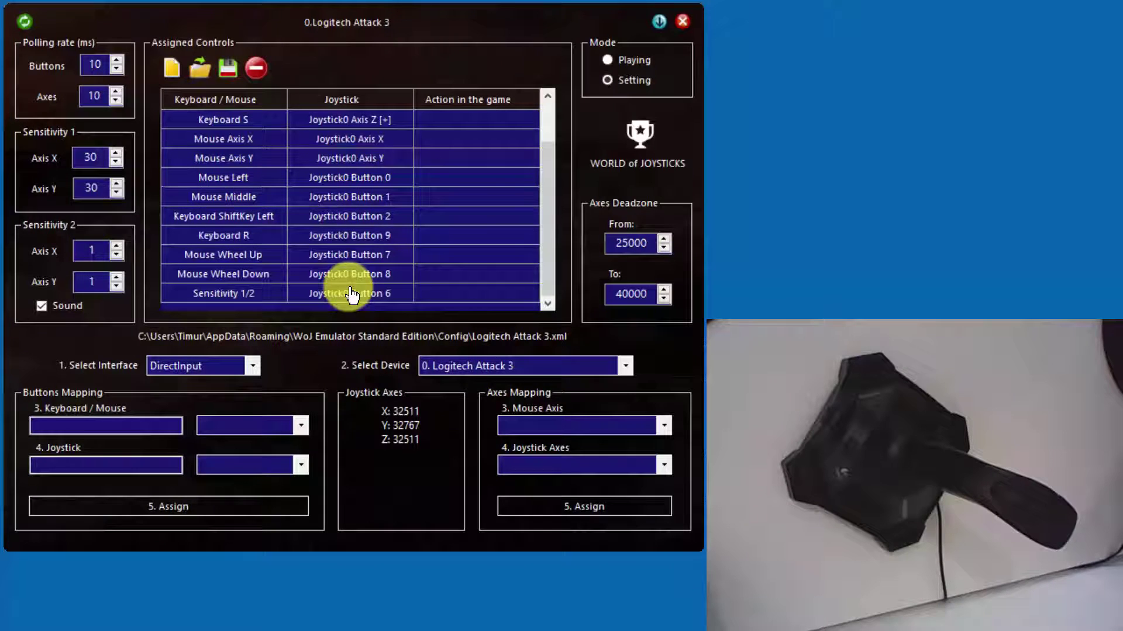
# Delete the eight mappings from Keyboard S through Mouse Wheel Up.
pyautogui.click(260, 121)
pyautogui.keyDown('shift'); pyautogui.click(292, 221); pyautogui.keyUp('shift')
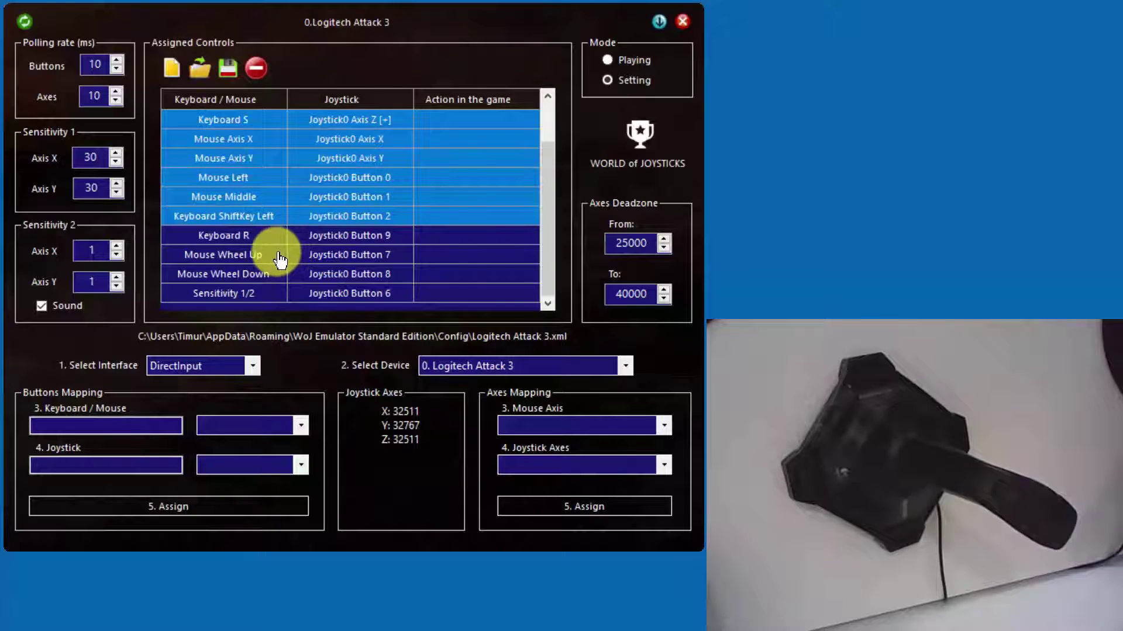
pyautogui.keyDown('shift'); pyautogui.click(284, 255); pyautogui.keyUp('shift')
pyautogui.click(253, 65)
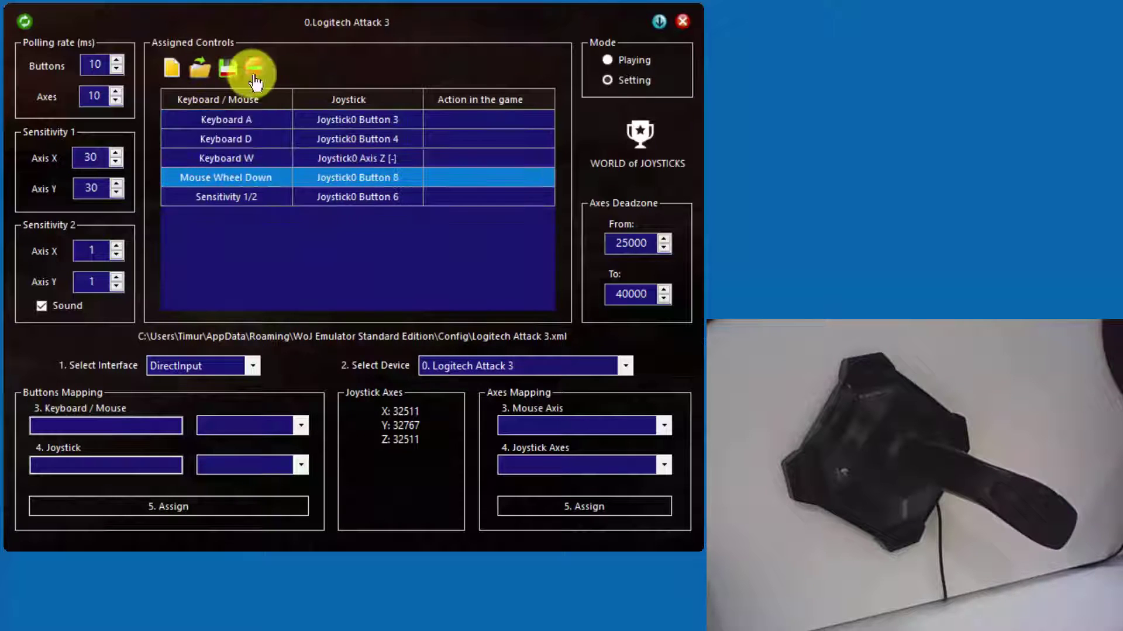
# Cancel the current configuration without saving, leaving the mapping list empty.
pyautogui.click(171, 67)
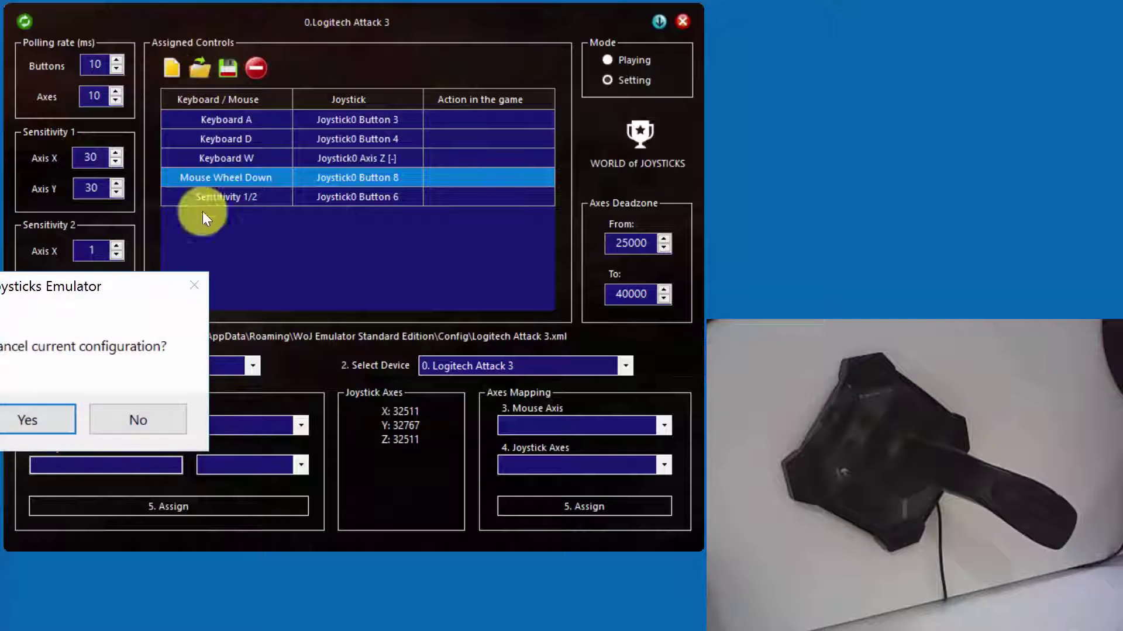
pyautogui.click(55, 423)
pyautogui.click(125, 419)
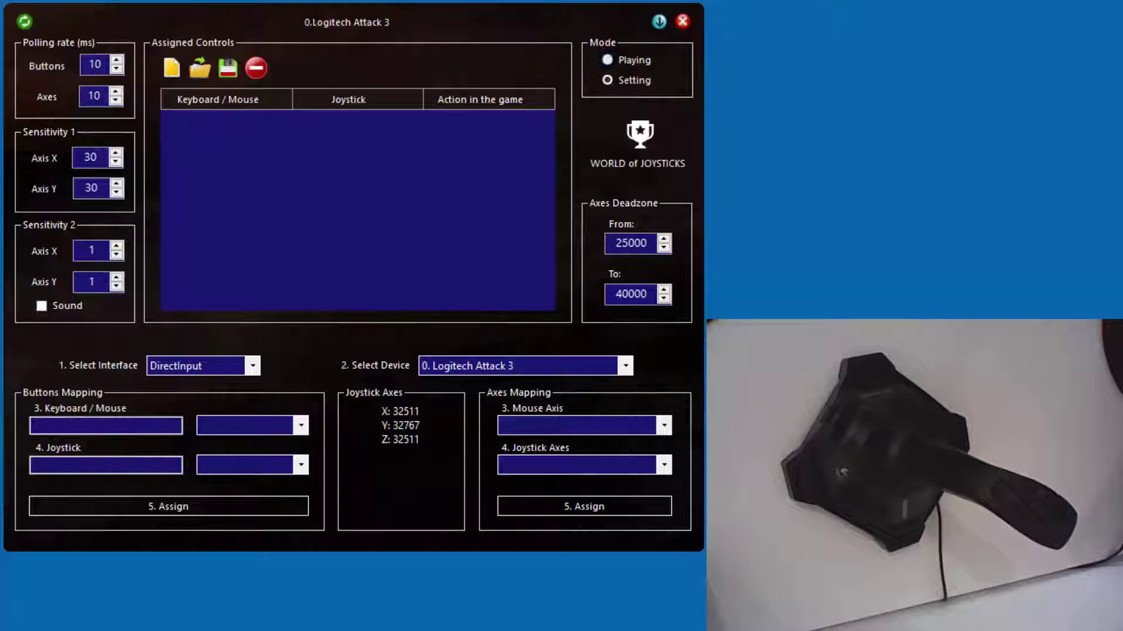
pyautogui.click(617, 71)
pyautogui.click(608, 80)
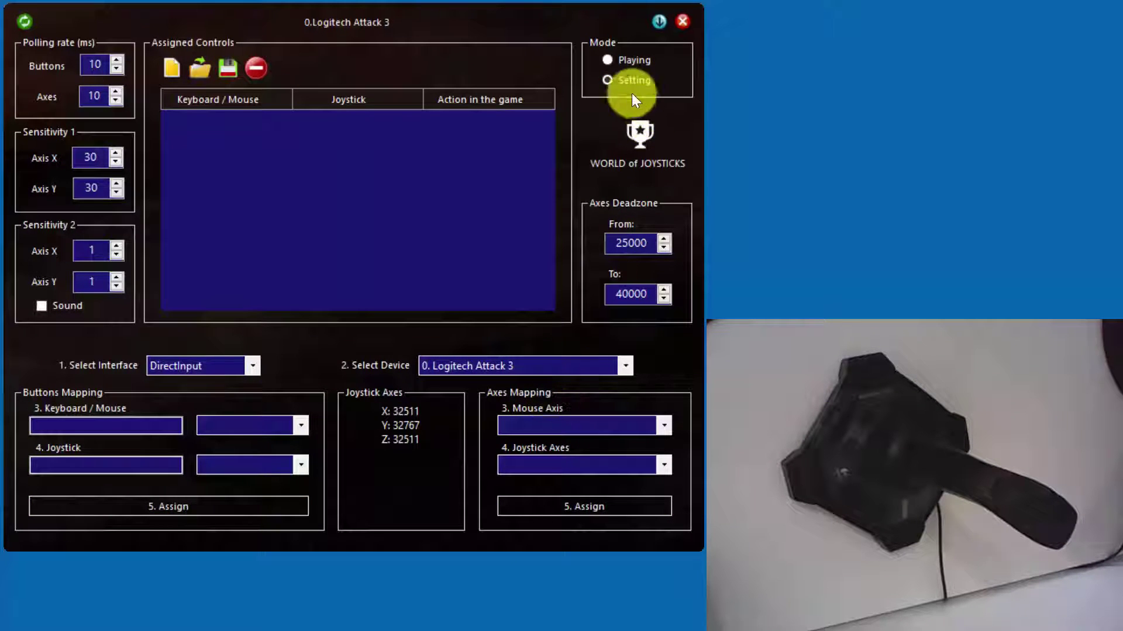
# Switch the Mode to Playing, hiding the mapping setup panels.
pyautogui.click(607, 60)
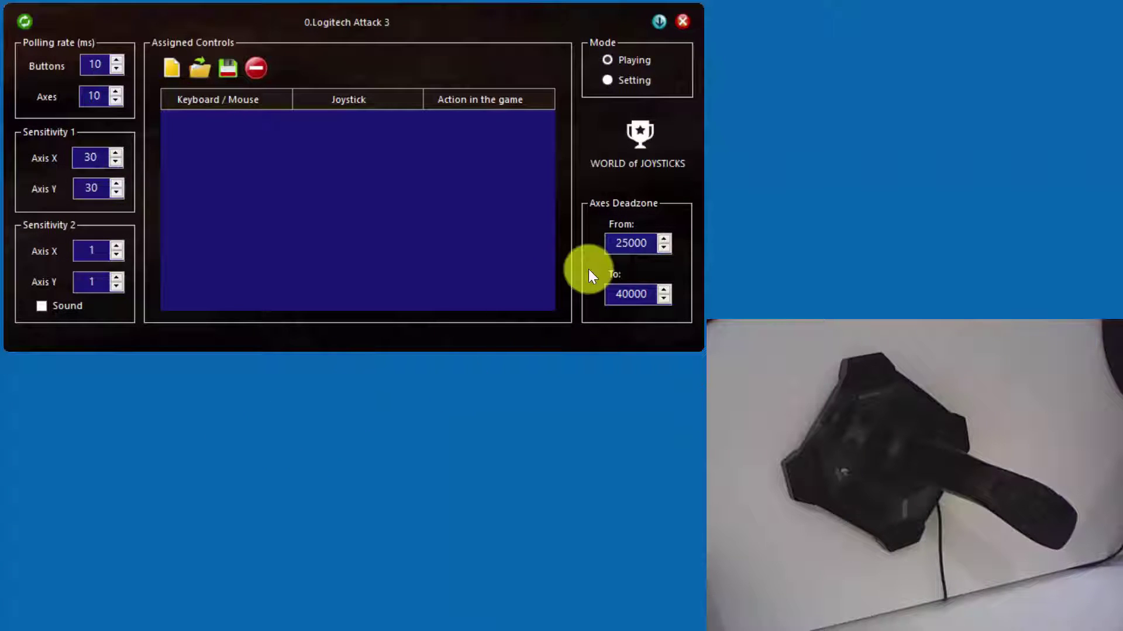
# Load the Logitech Attack 3 config from the Config folder and return to Setting mode.
pyautogui.click(200, 68)
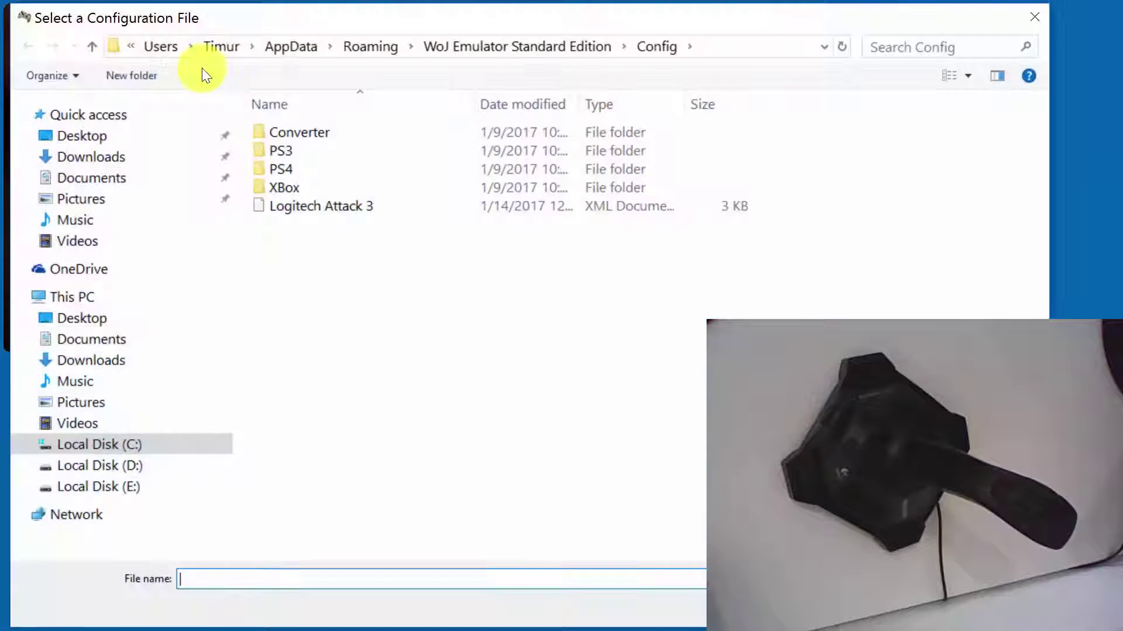
pyautogui.doubleClick(282, 211)
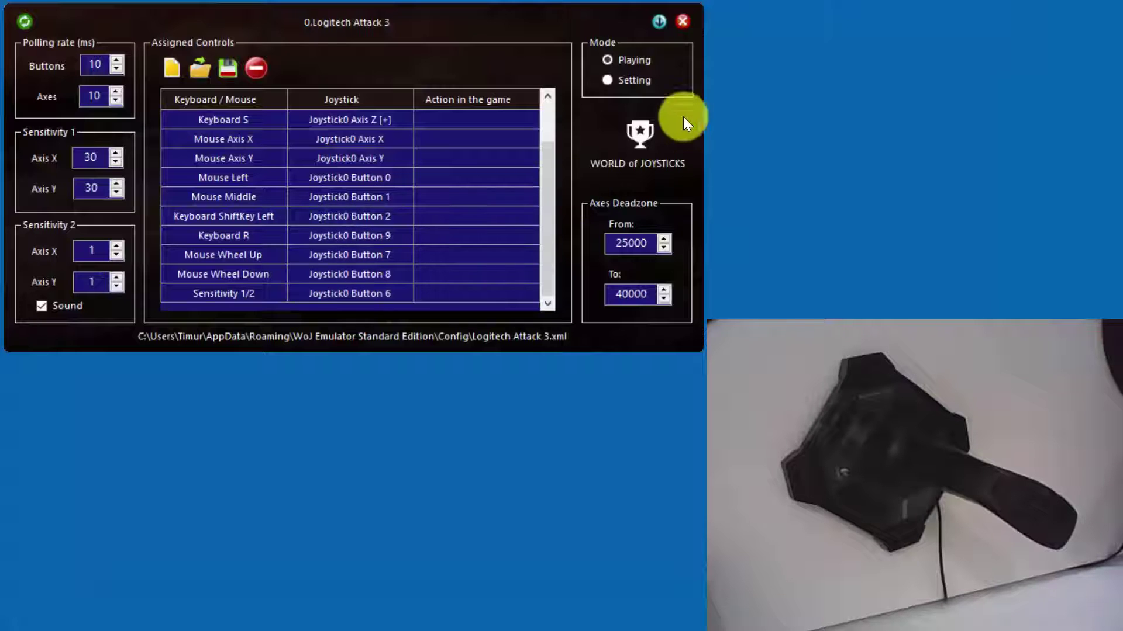
pyautogui.click(609, 81)
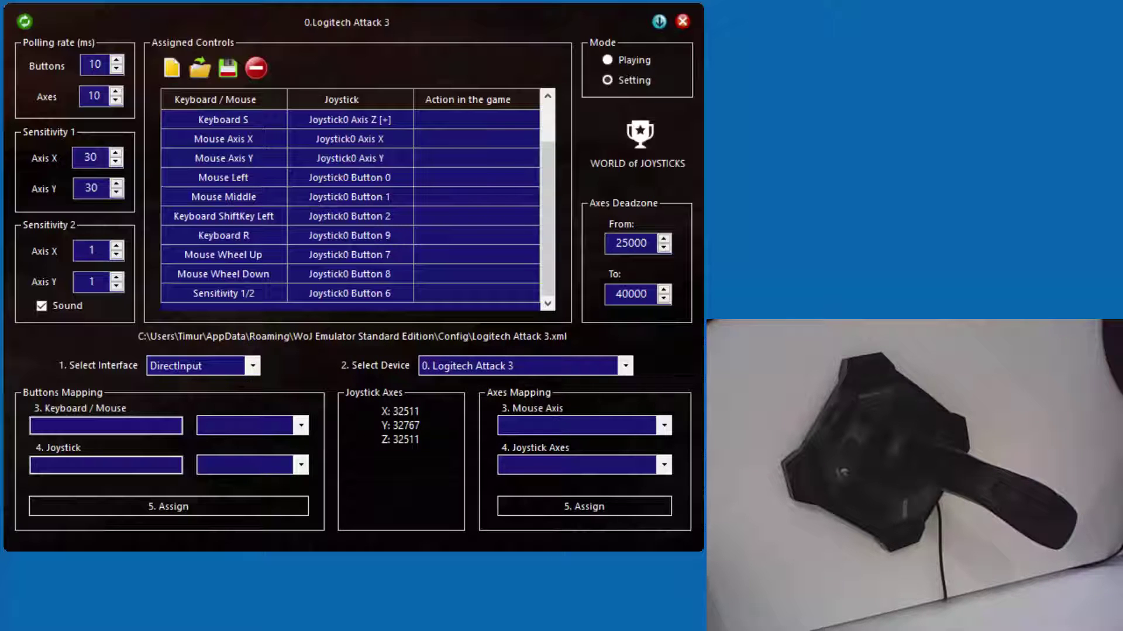
# Keep DirectInput as the interface, declining a first prompt to cancel the configuration.
pyautogui.click(253, 365)
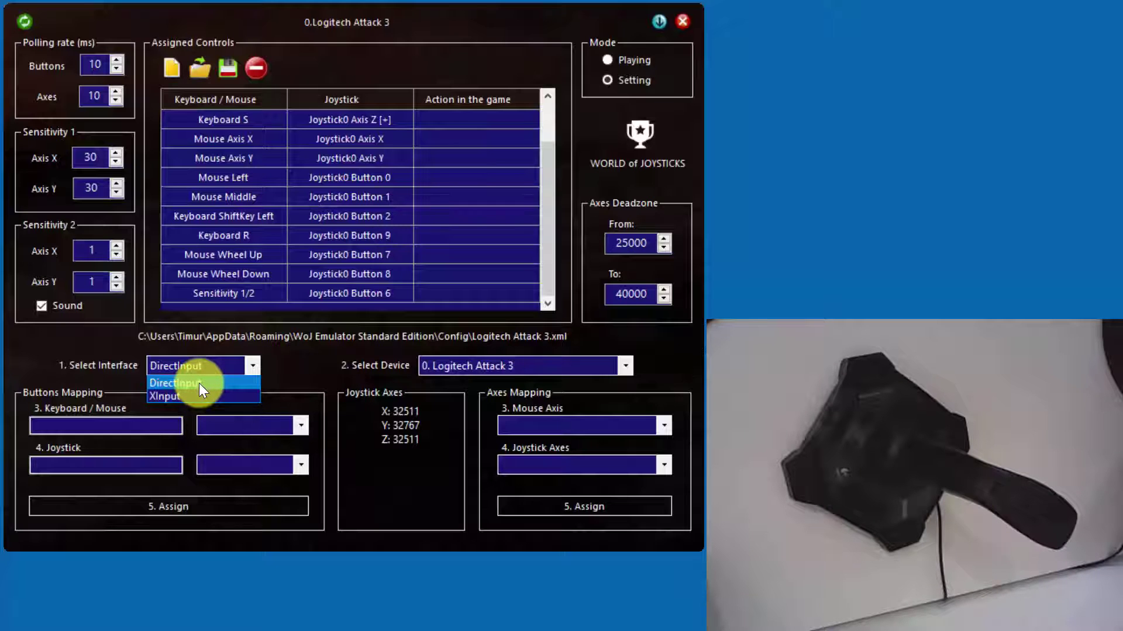
pyautogui.click(199, 384)
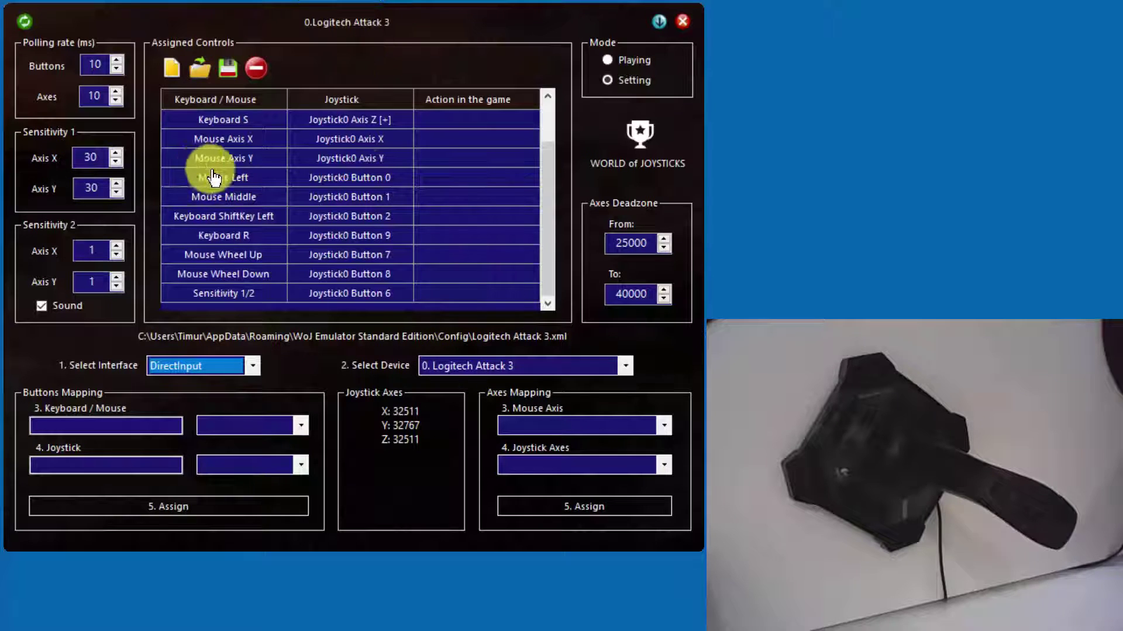
pyautogui.click(171, 68)
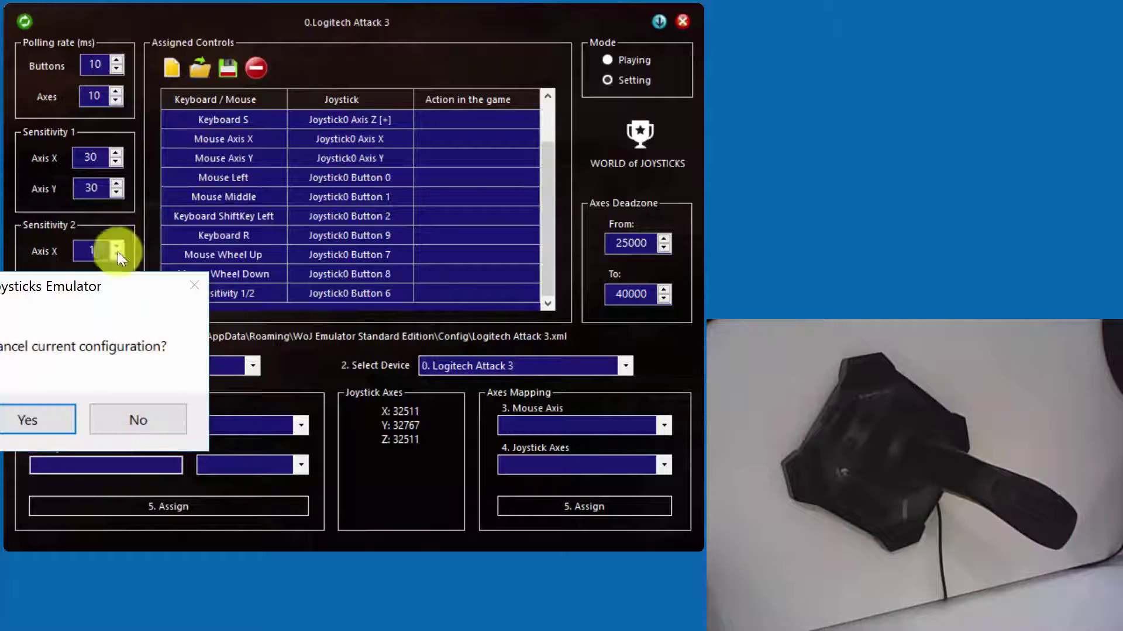
pyautogui.click(101, 424)
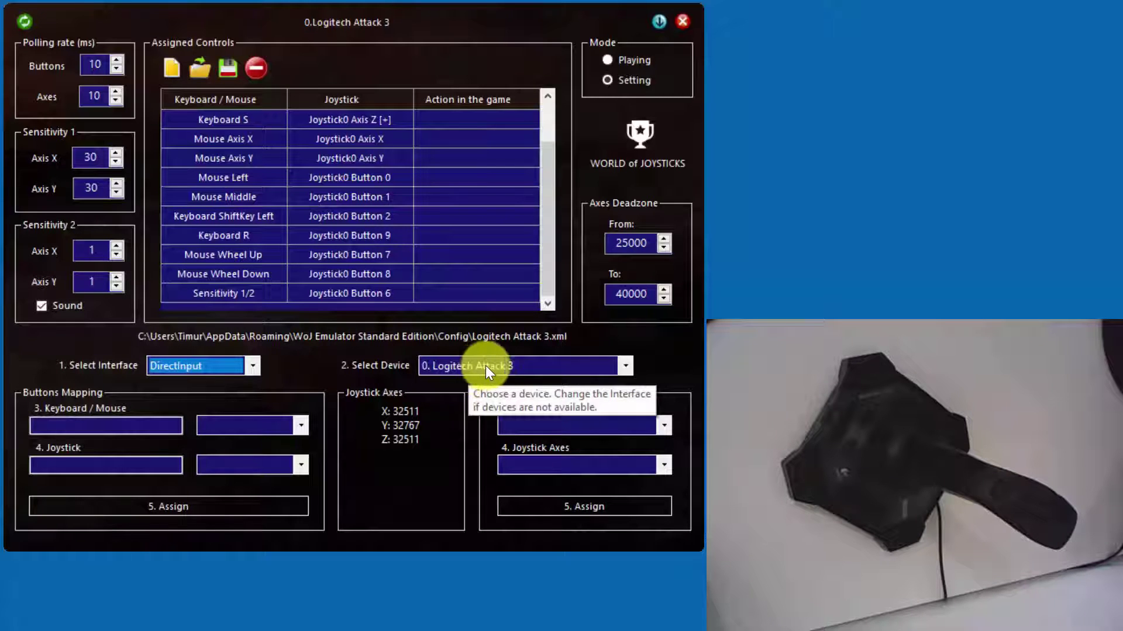
# Check the device list, then confirm discarding the current configuration to empty the mappings.
pyautogui.click(625, 365)
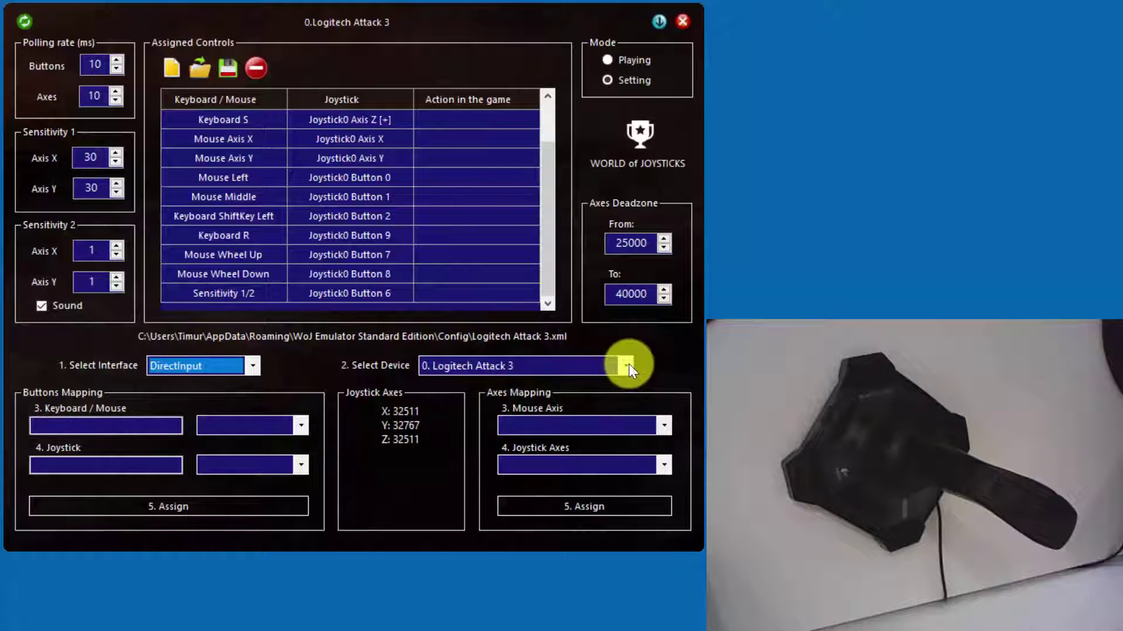
pyautogui.click(59, 150)
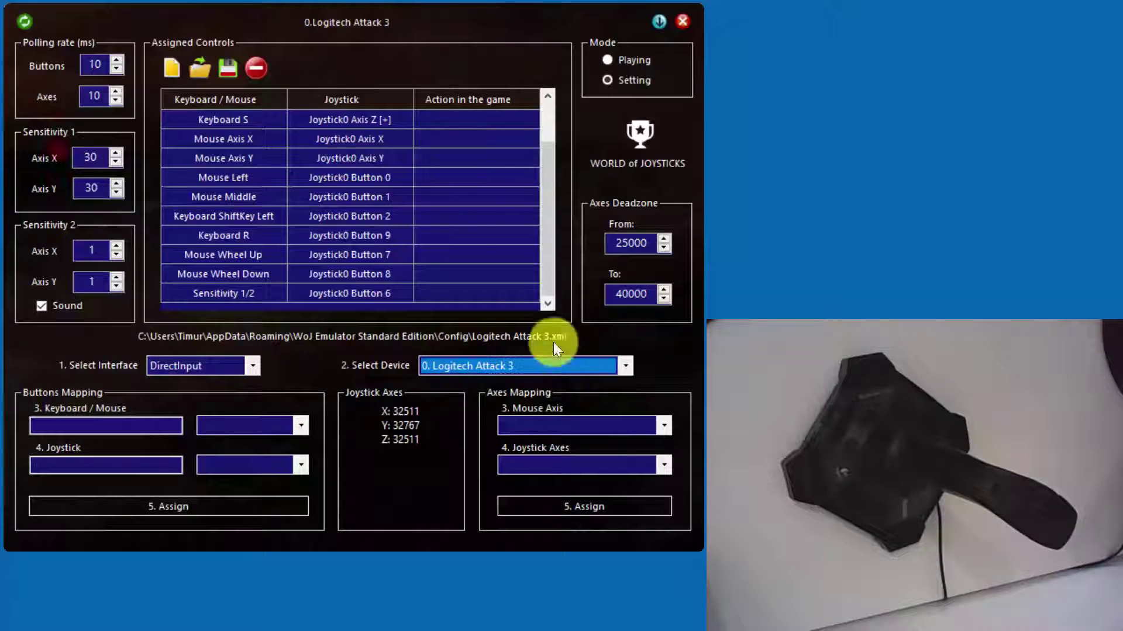
pyautogui.click(171, 67)
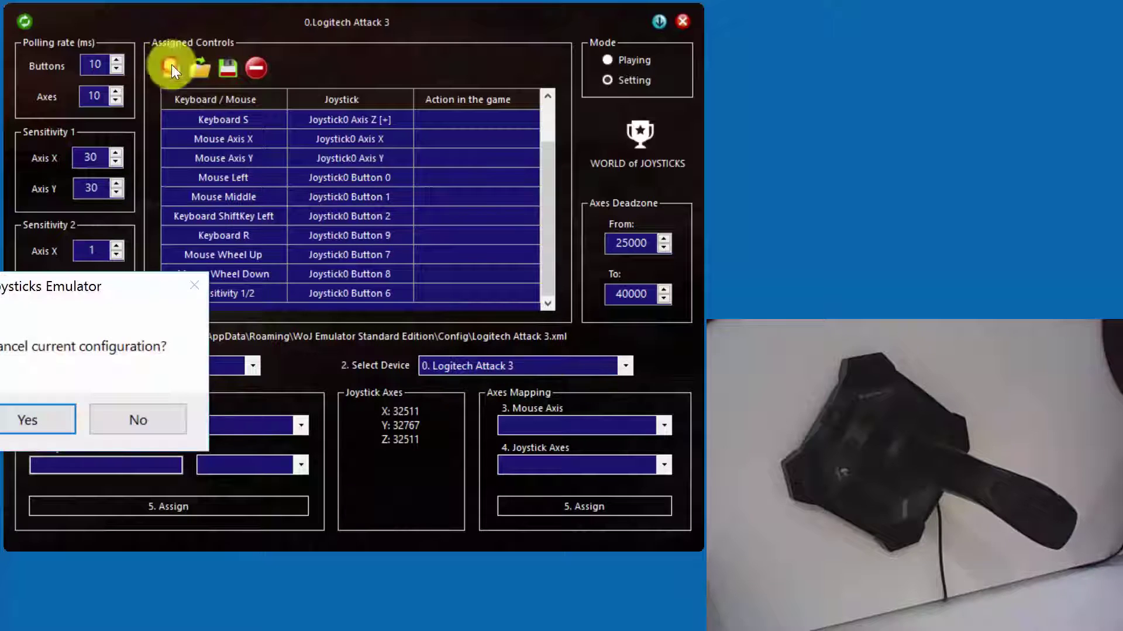
pyautogui.click(61, 427)
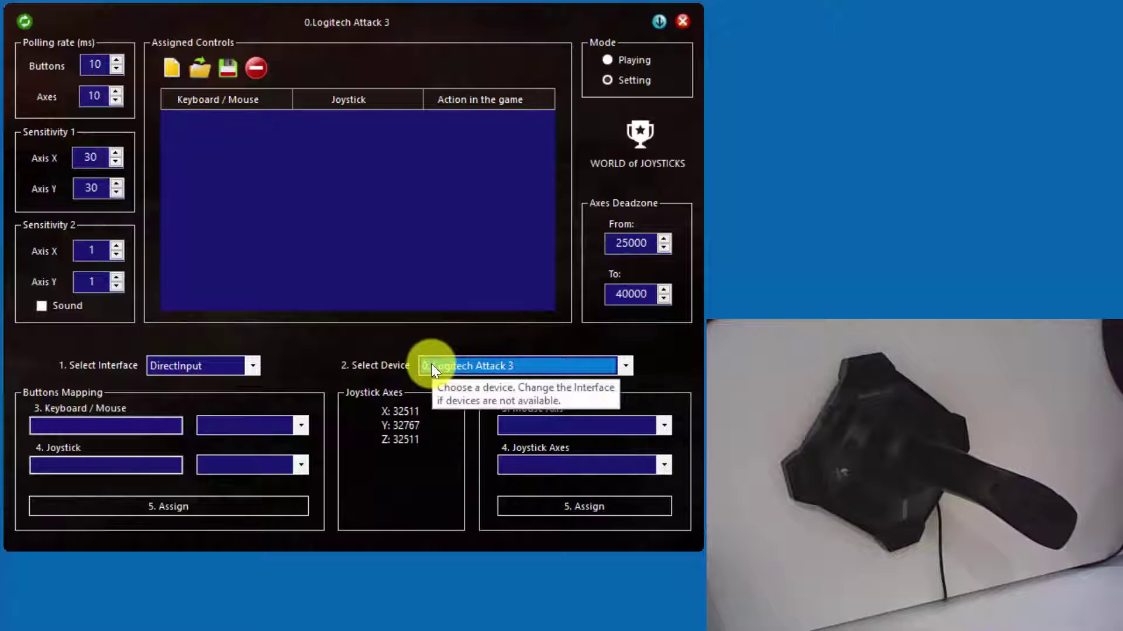
# Select 0. Logitech Attack 3 in the Select Device list.
pyautogui.click(623, 366)
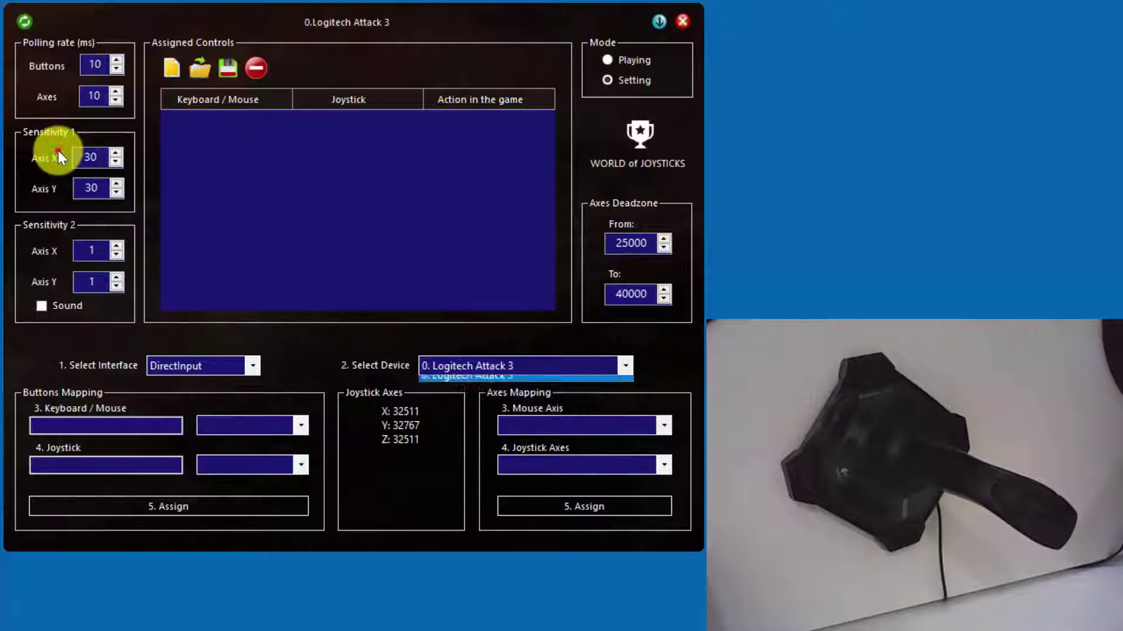
pyautogui.click(451, 384)
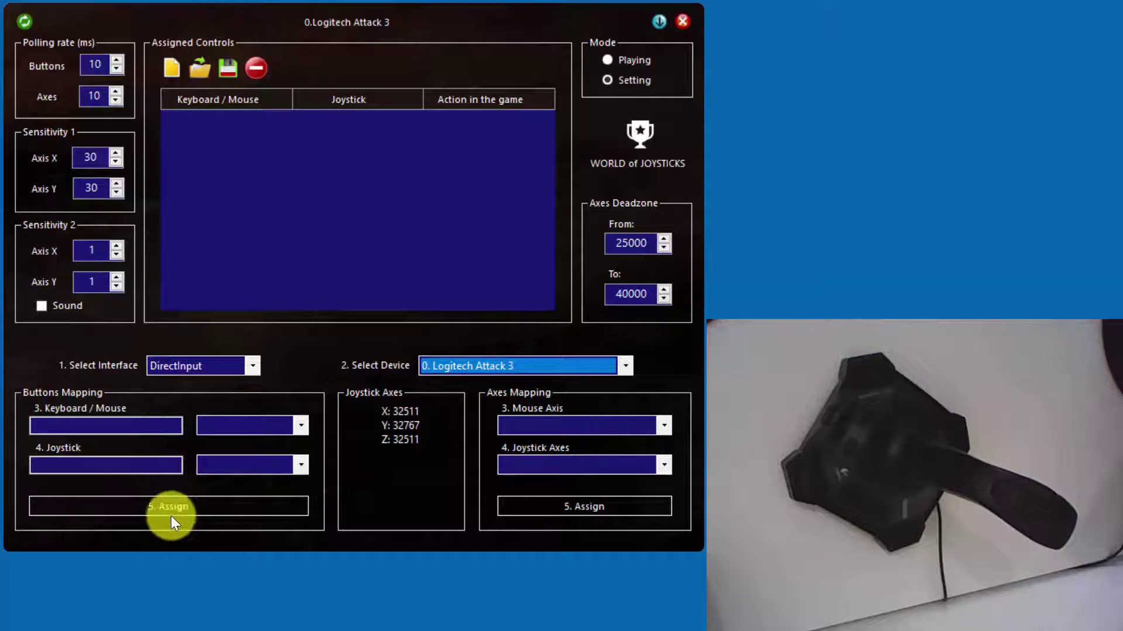
# Choose Mouse Move Left as the mapped action and begin capturing a joystick button for it.
pyautogui.click(155, 506)
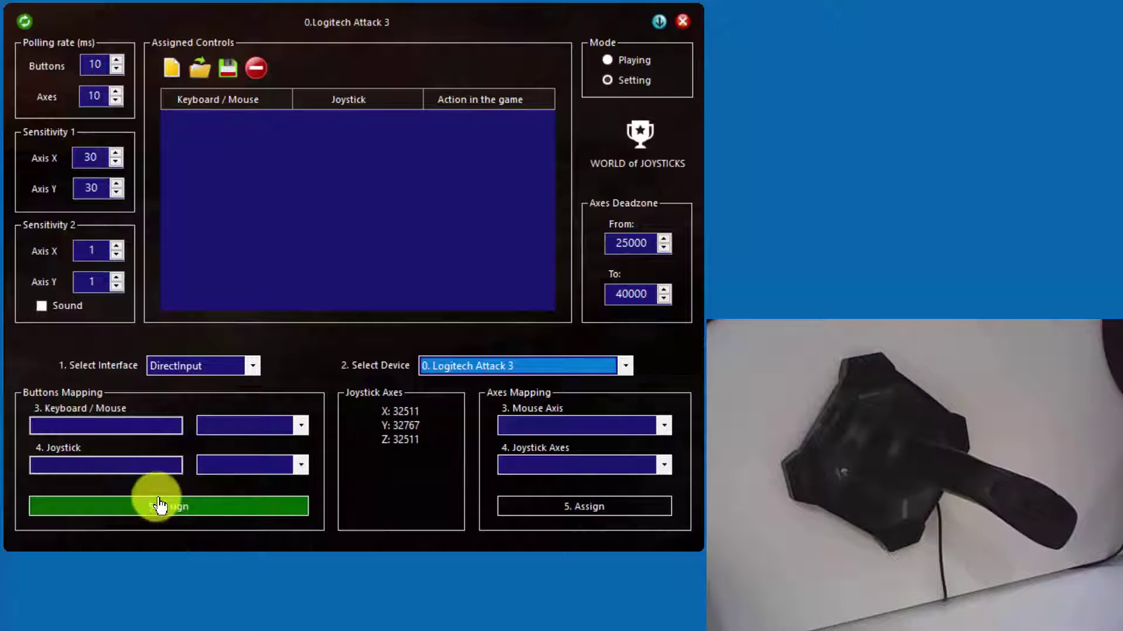
pyautogui.click(116, 430)
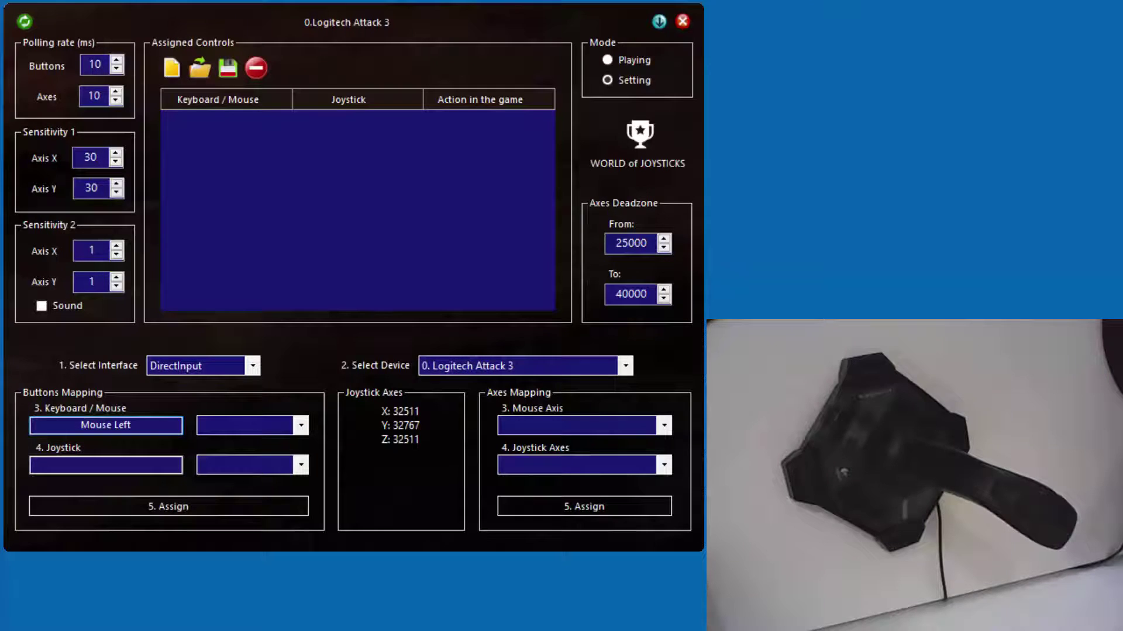
pyautogui.rightClick(80, 425)
pyautogui.press('t')
pyautogui.click(295, 425)
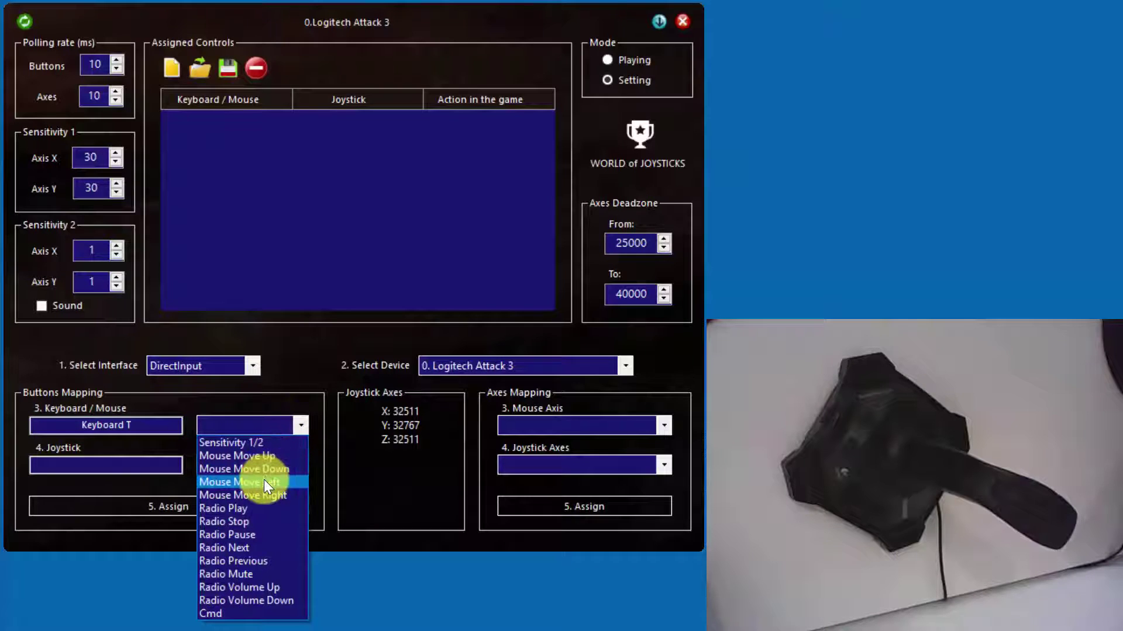
pyautogui.click(265, 480)
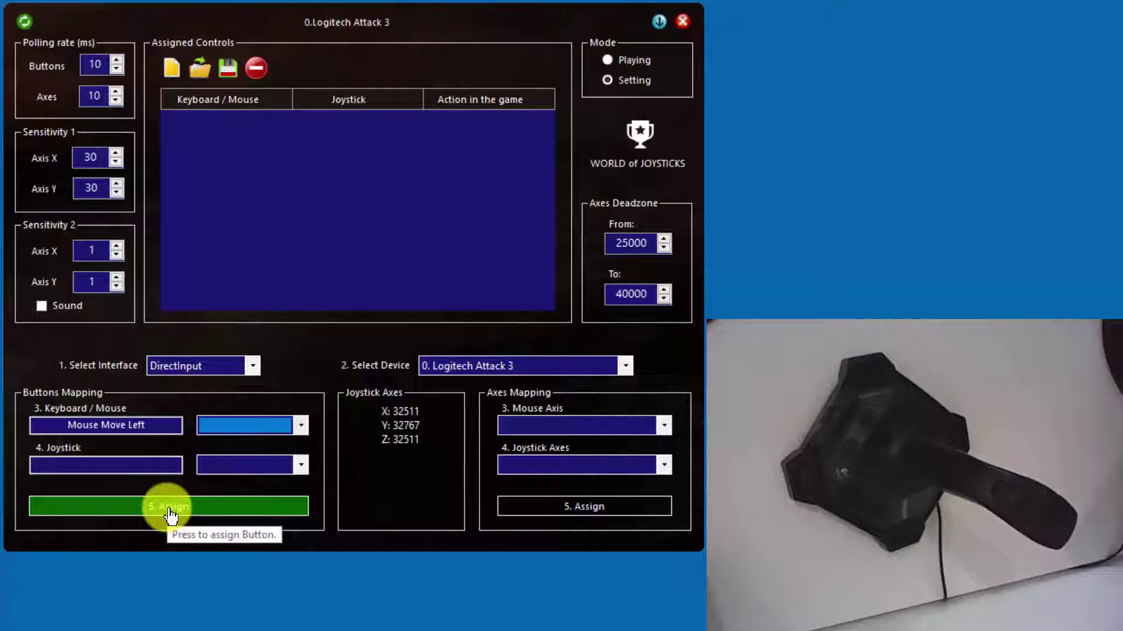
pyautogui.click(102, 471)
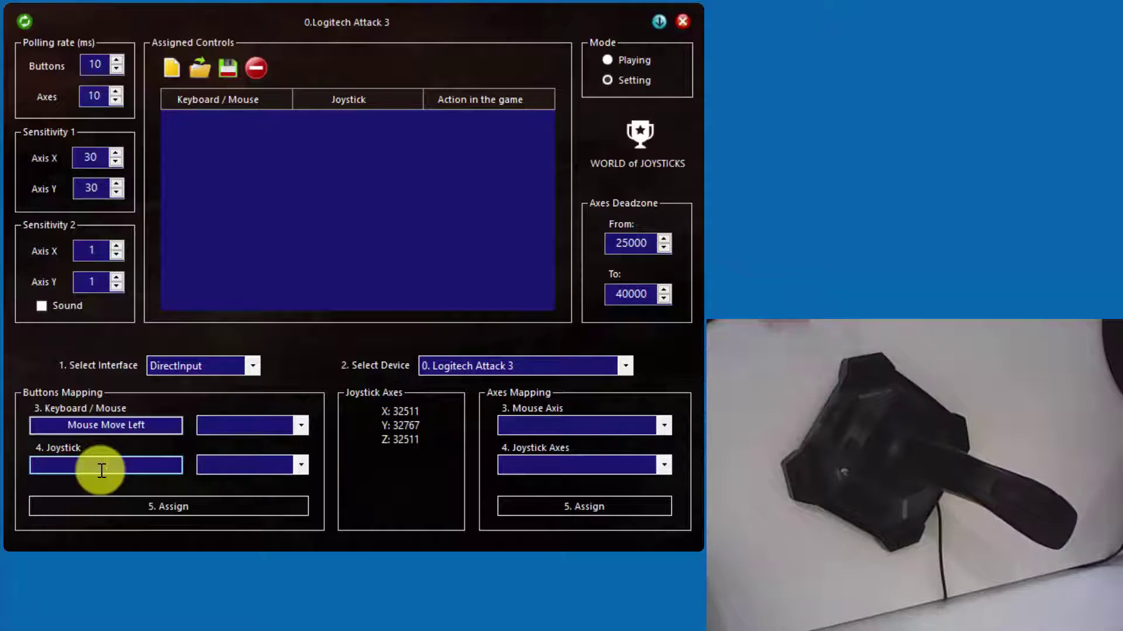